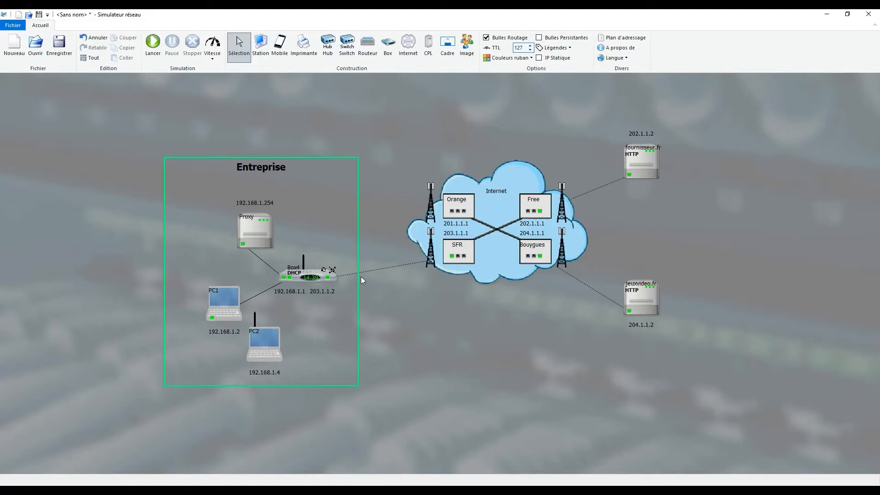
Enable the Serveur Proxy function on the Proxy station and display its management settings.
{"action": "left_click", "coordinate": [256, 232]}
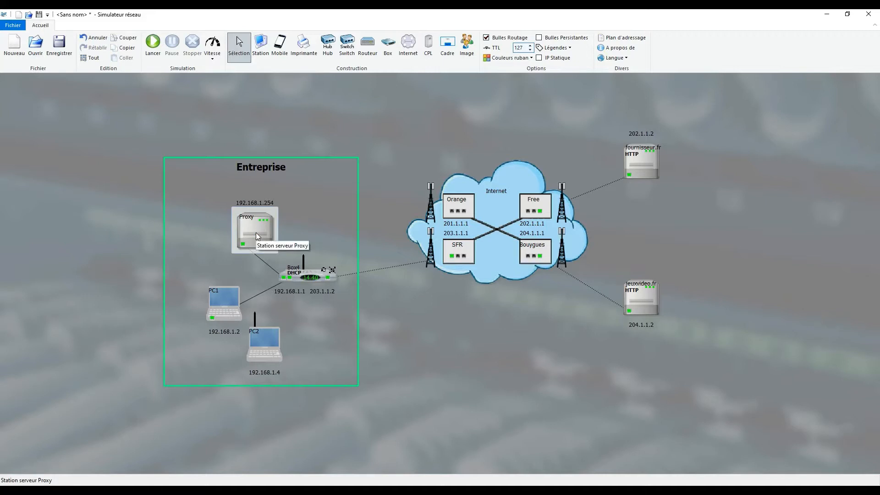
{"action": "double_click", "coordinate": [256, 233]}
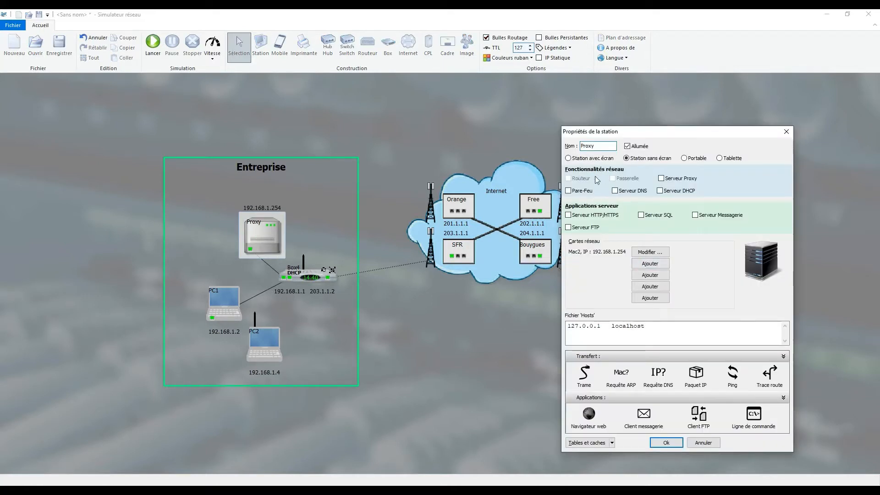
{"action": "left_click", "coordinate": [661, 178]}
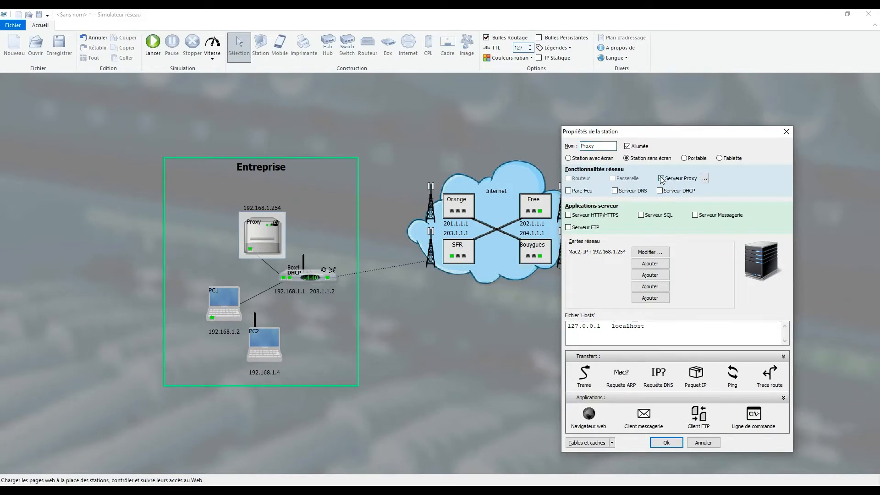
{"action": "left_click", "coordinate": [705, 178]}
{"action": "left_click_drag", "start_coordinate": [461, 203], "coordinate": [449, 199]}
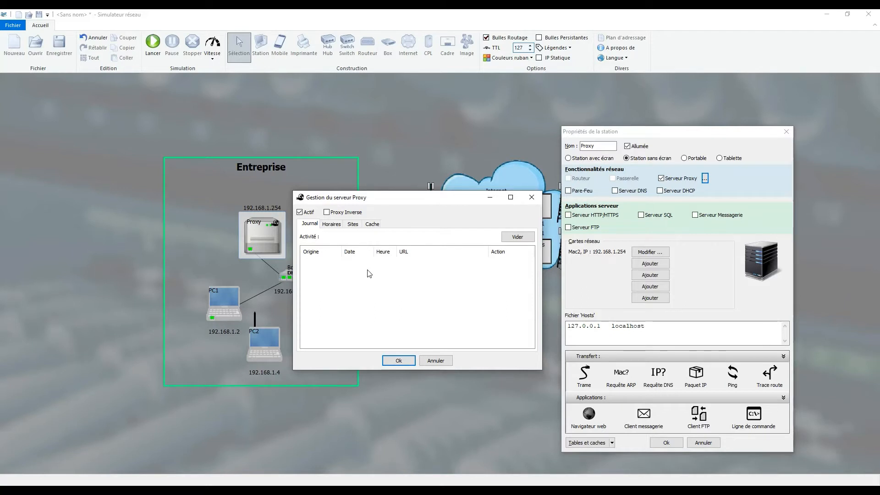
Forbid proxy access Monday at 3, Thursday at 4, Wednesday at 10, Friday at 15, Tuesday at 19 and Saturday at 9.
{"action": "left_click", "coordinate": [333, 228]}
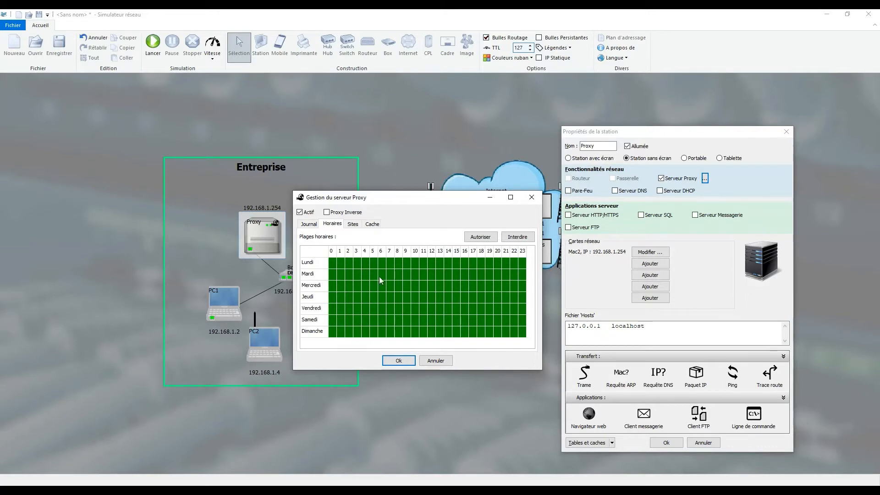
{"action": "left_click", "coordinate": [359, 264]}
{"action": "left_click", "coordinate": [367, 299]}
{"action": "left_click", "coordinate": [415, 286]}
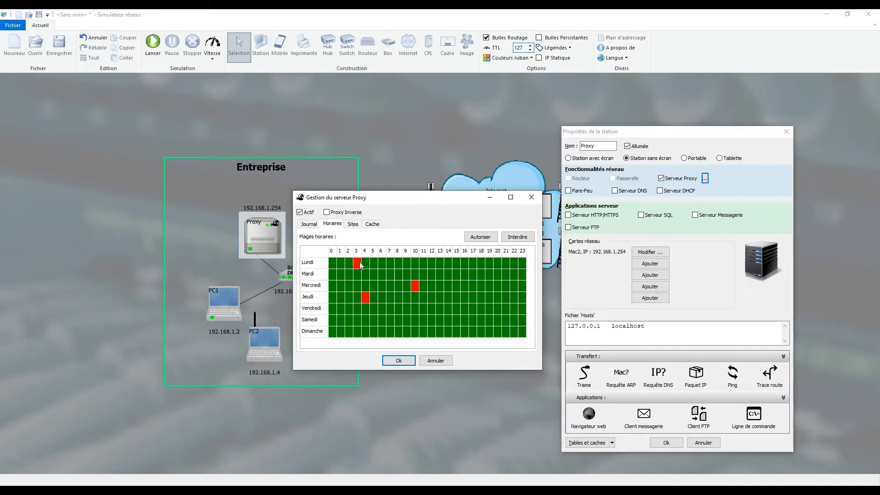
{"action": "left_click", "coordinate": [457, 308]}
{"action": "left_click", "coordinate": [489, 274]}
{"action": "left_click", "coordinate": [406, 320]}
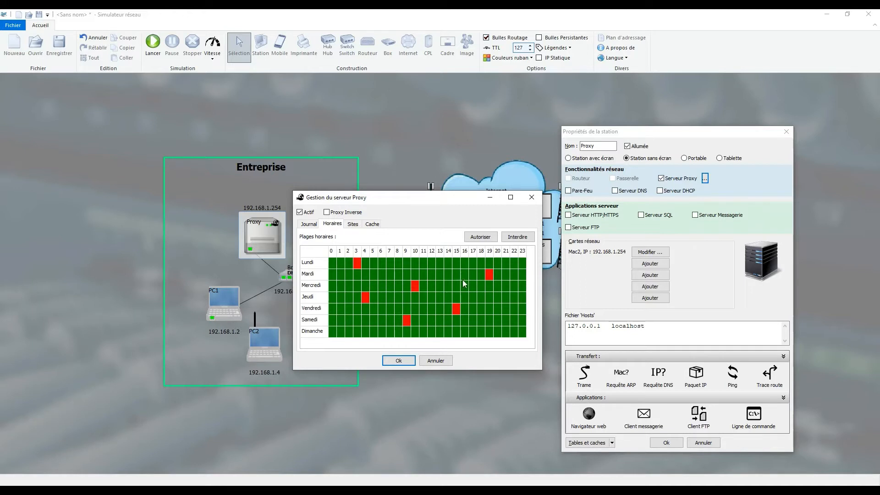
Add the jeuxvideo.fr site to the proxy's blacklist (Liste Noire) of domain names.
{"action": "left_click", "coordinate": [354, 224]}
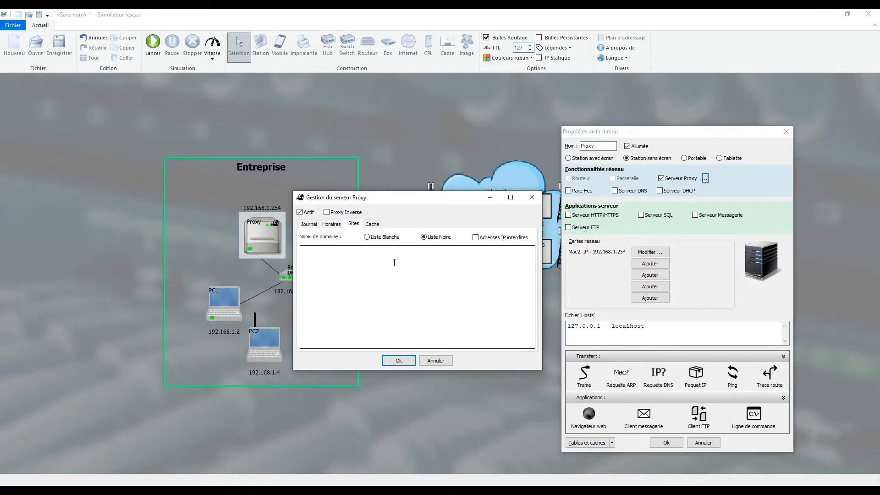
{"action": "left_click", "coordinate": [421, 250]}
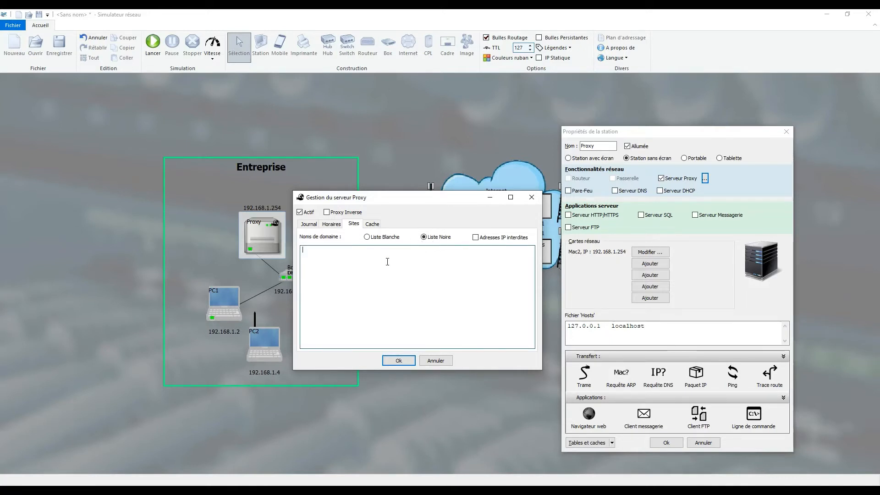
{"action": "type", "text": "jeuxvideo.fr"}
Set the proxy cache to 3 files and a duration of 5 minutes, and confirm the Proxy station's configuration.
{"action": "left_click", "coordinate": [373, 224]}
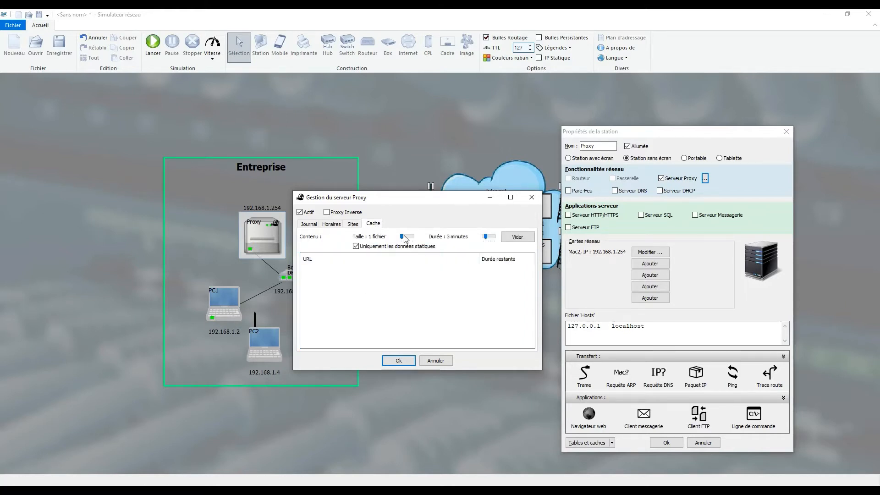
{"action": "left_click_drag", "start_coordinate": [402, 237], "coordinate": [406, 239]}
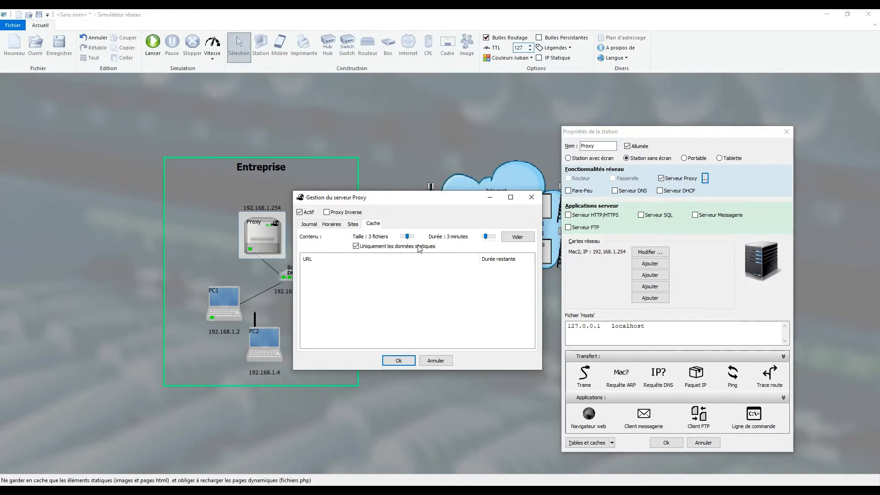
{"action": "left_click_drag", "start_coordinate": [486, 237], "coordinate": [489, 238]}
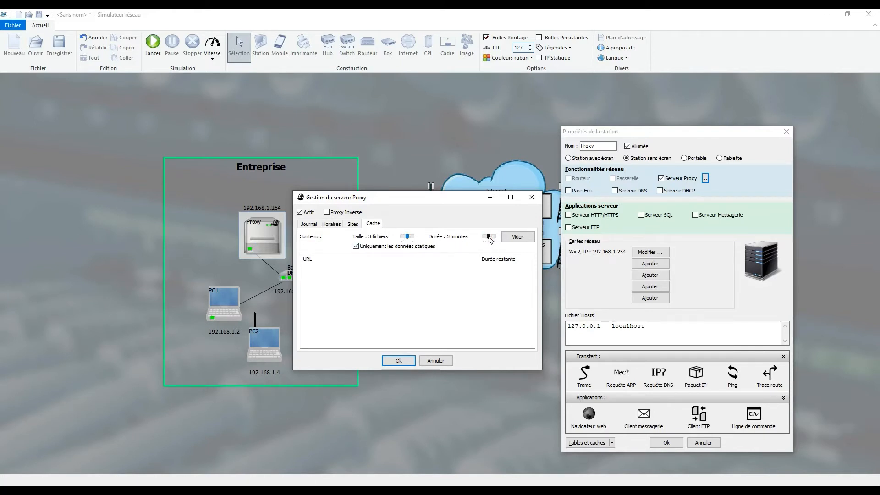
{"action": "left_click", "coordinate": [399, 361]}
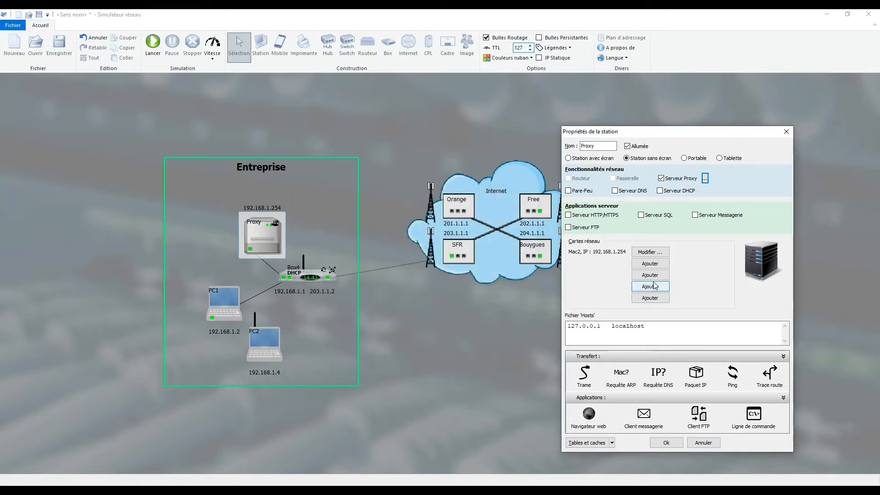
{"action": "left_click", "coordinate": [666, 442]}
{"action": "left_click_drag", "start_coordinate": [280, 255], "coordinate": [266, 242]}
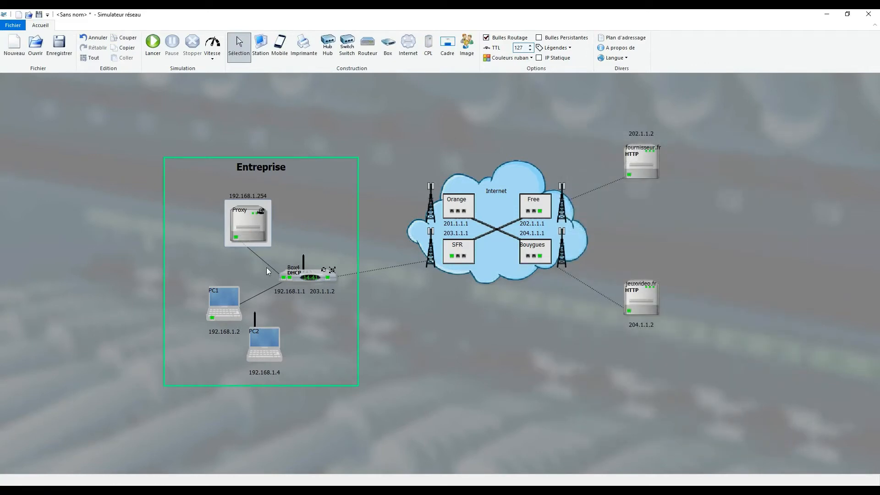
Launch the web browser on PC1 and place its window clear of the company network.
{"action": "left_click", "coordinate": [218, 295]}
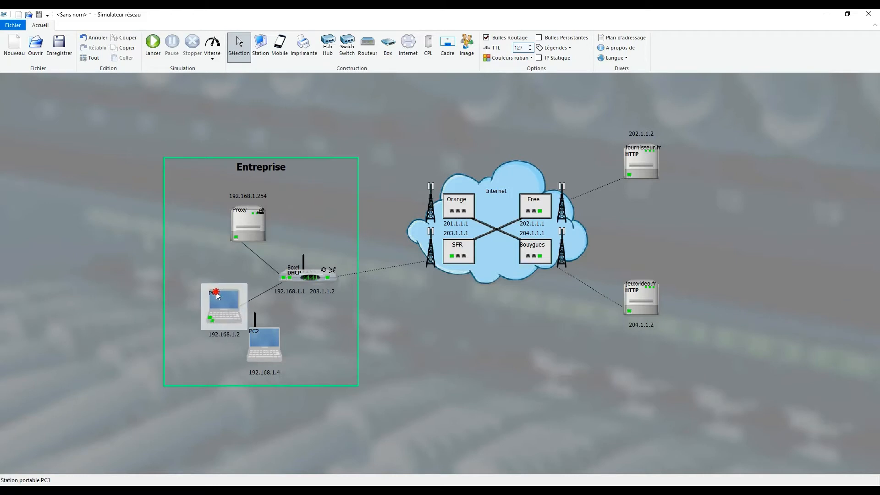
{"action": "left_click_drag", "start_coordinate": [218, 296], "coordinate": [209, 291]}
{"action": "double_click", "coordinate": [207, 296]}
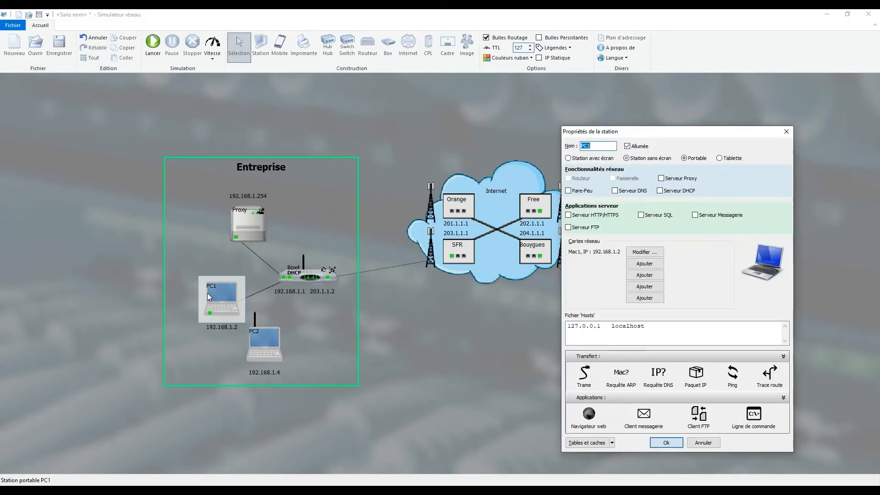
{"action": "left_click", "coordinate": [586, 415]}
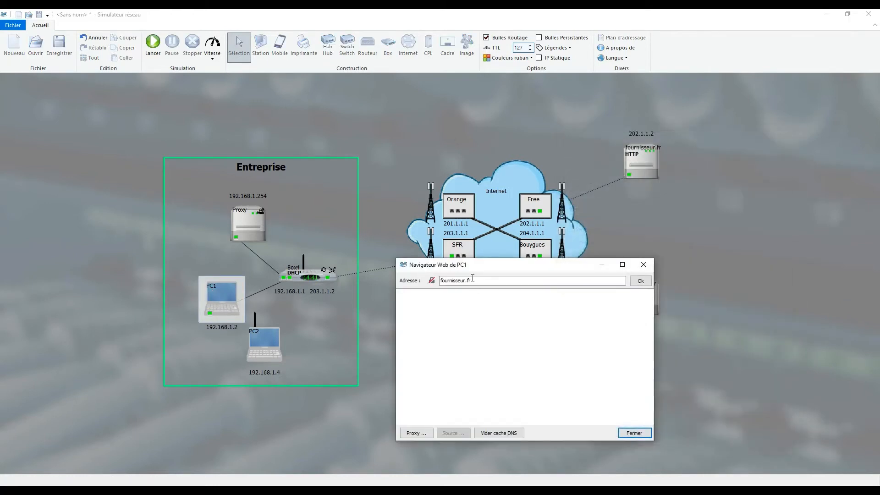
{"action": "left_click_drag", "start_coordinate": [468, 265], "coordinate": [442, 271]}
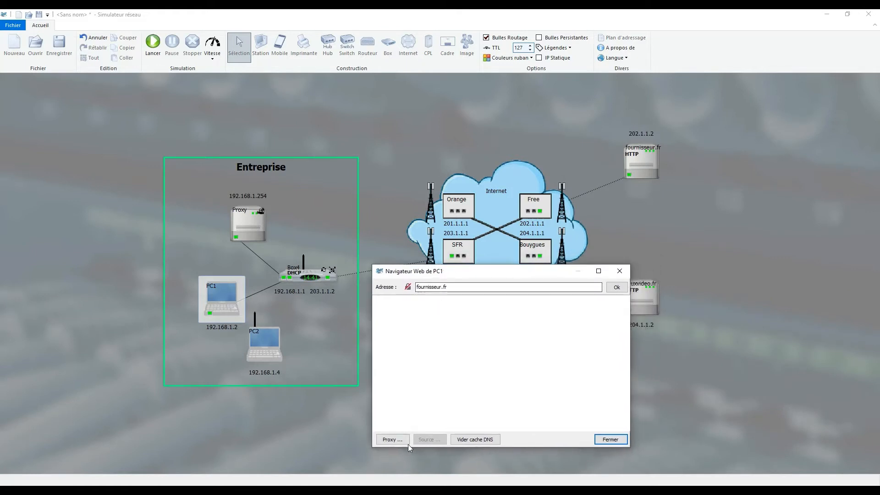
{"action": "left_click_drag", "start_coordinate": [495, 271], "coordinate": [467, 268]}
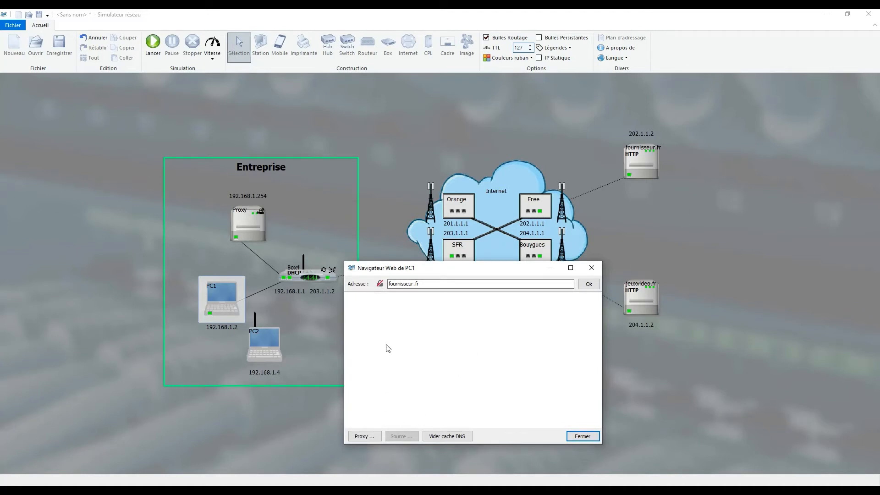
Configure PC1's browser manually to use the proxy at 192.168.1.254 on port 3128.
{"action": "left_click", "coordinate": [364, 437]}
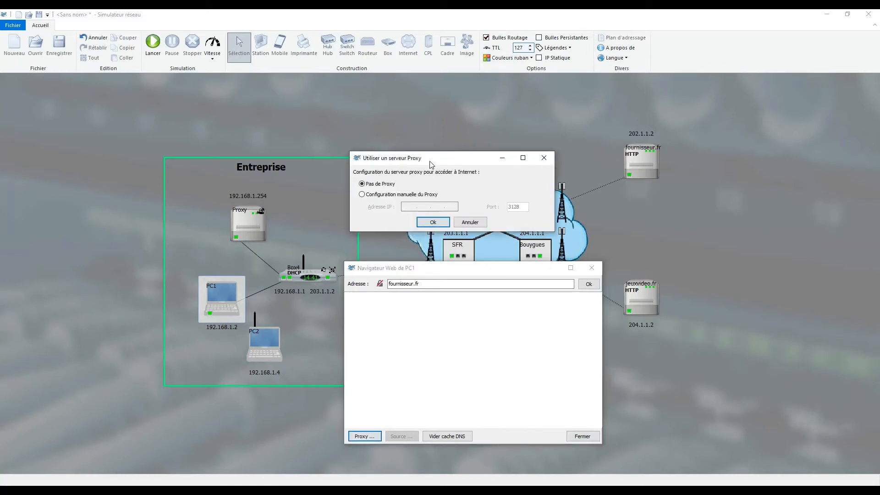
{"action": "left_click_drag", "start_coordinate": [427, 159], "coordinate": [437, 143]}
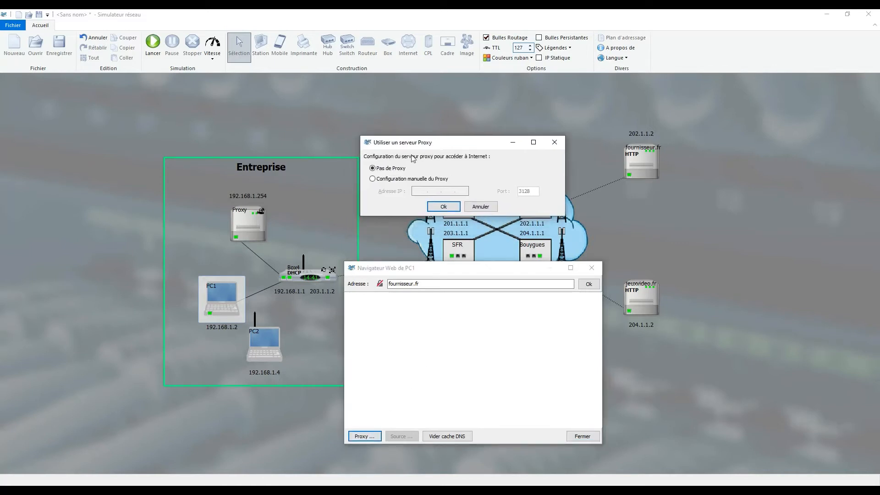
{"action": "left_click", "coordinate": [372, 179]}
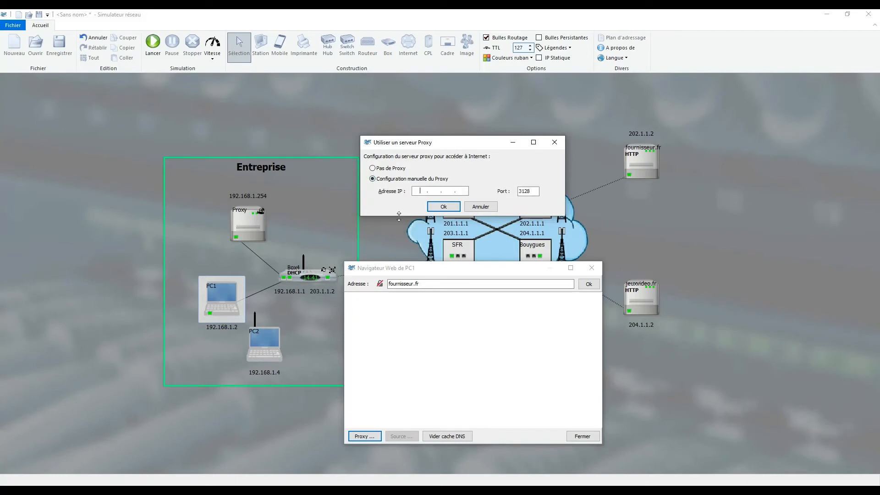
{"action": "left_click", "coordinate": [241, 195]}
{"action": "left_click", "coordinate": [443, 206]}
Load the fournisseur.fr home page in PC1's browser, keeping the network diagram in view during the exchange.
{"action": "mouse_move", "coordinate": [444, 269]}
{"action": "left_mouse_down"}
{"action": "mouse_move", "coordinate": [518, 243]}
{"action": "mouse_move", "coordinate": [459, 263]}
{"action": "left_mouse_up"}
{"action": "left_click", "coordinate": [606, 278]}
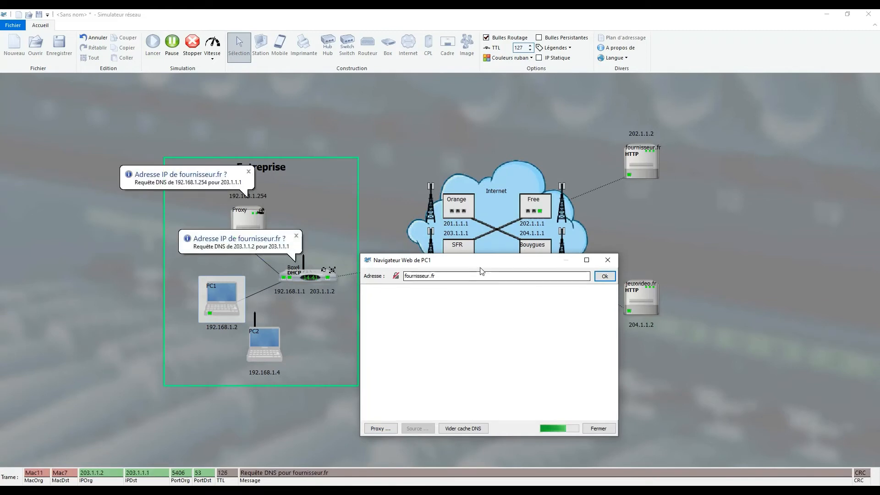
{"action": "left_click_drag", "start_coordinate": [472, 264], "coordinate": [554, 264]}
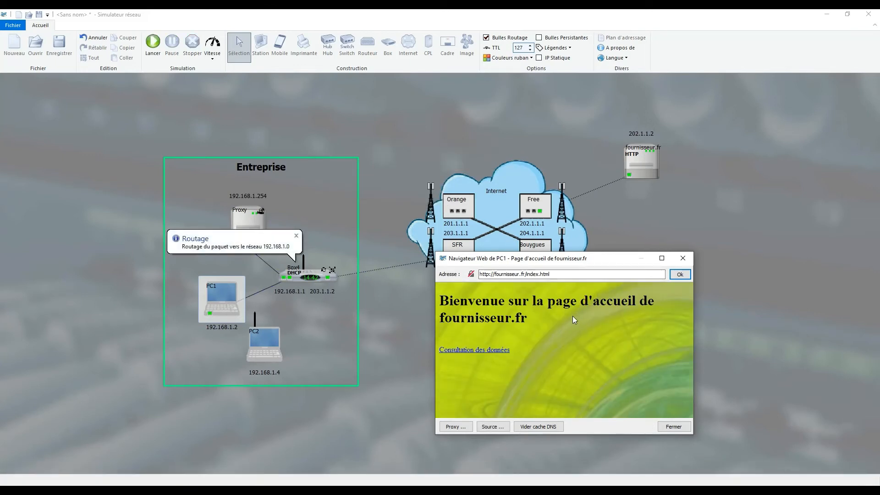
{"action": "left_click_drag", "start_coordinate": [545, 262], "coordinate": [470, 199]}
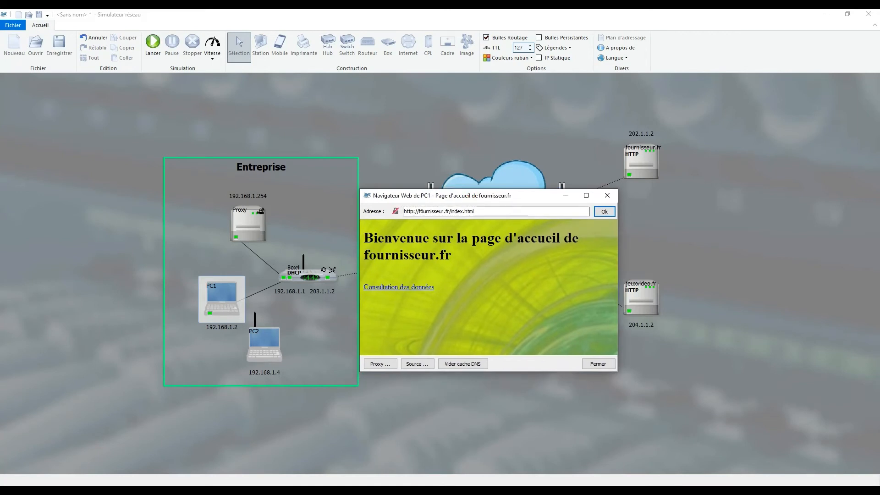
{"action": "left_click_drag", "start_coordinate": [419, 212], "coordinate": [521, 213]}
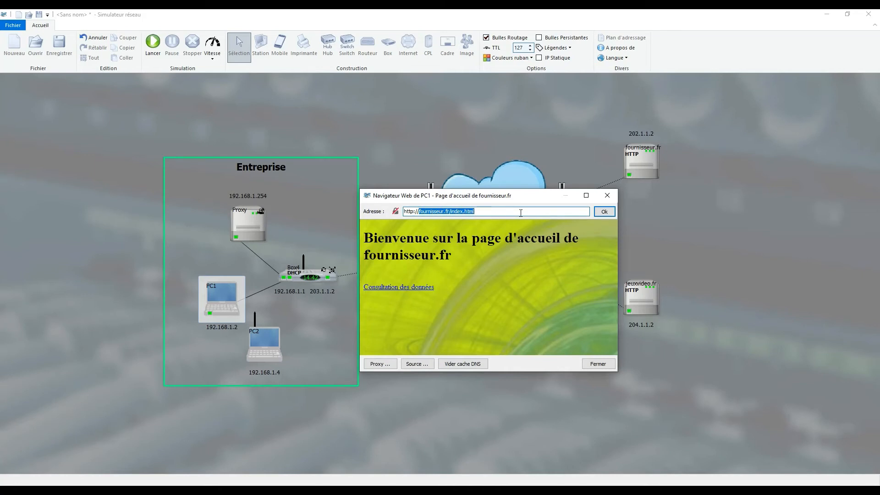
{"action": "type", "text": "jeuxvideo.fr"}
{"action": "left_click", "coordinate": [606, 212]}
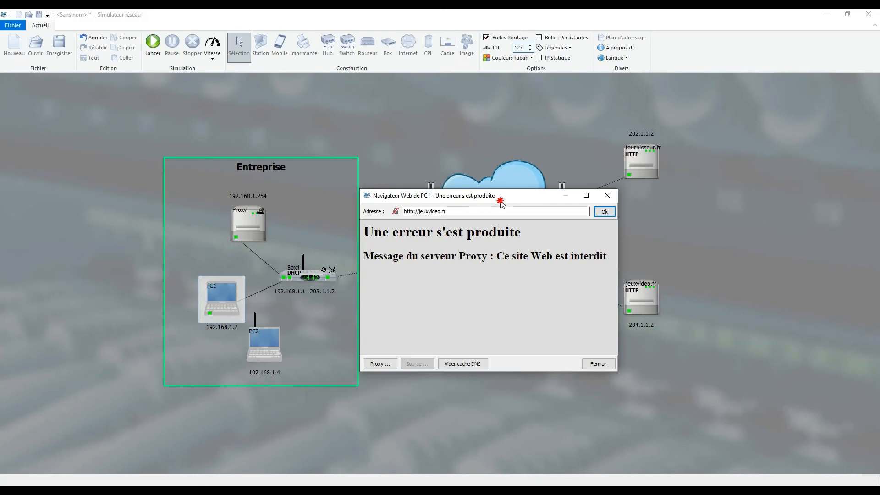
{"action": "left_click_drag", "start_coordinate": [498, 197], "coordinate": [534, 237]}
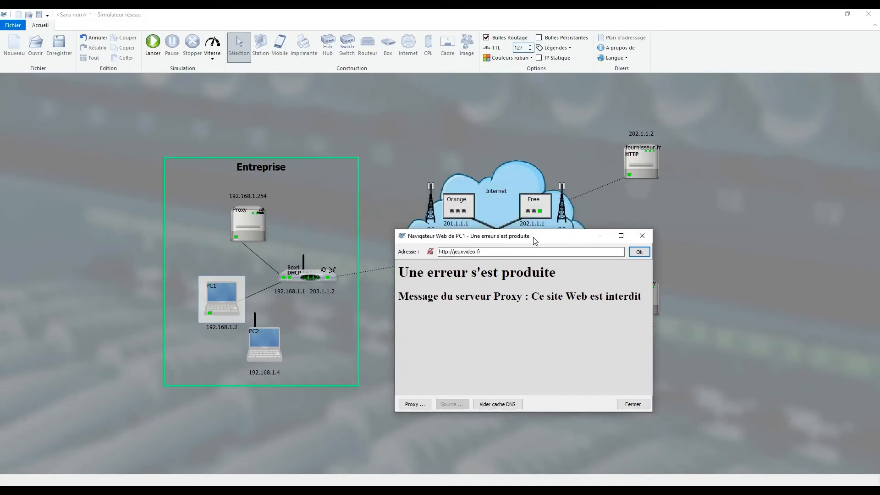
{"action": "left_click", "coordinate": [633, 405]}
Move PC2 slightly away from PC1 within the Entreprise frame and launch its web browser.
{"action": "left_click_drag", "start_coordinate": [252, 342], "coordinate": [273, 344]}
{"action": "left_click_drag", "start_coordinate": [286, 347], "coordinate": [295, 357]}
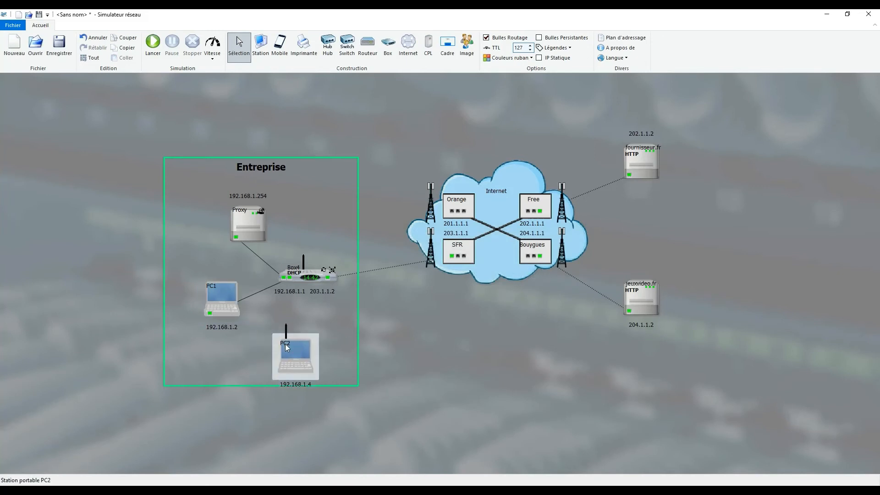
{"action": "double_click", "coordinate": [296, 356]}
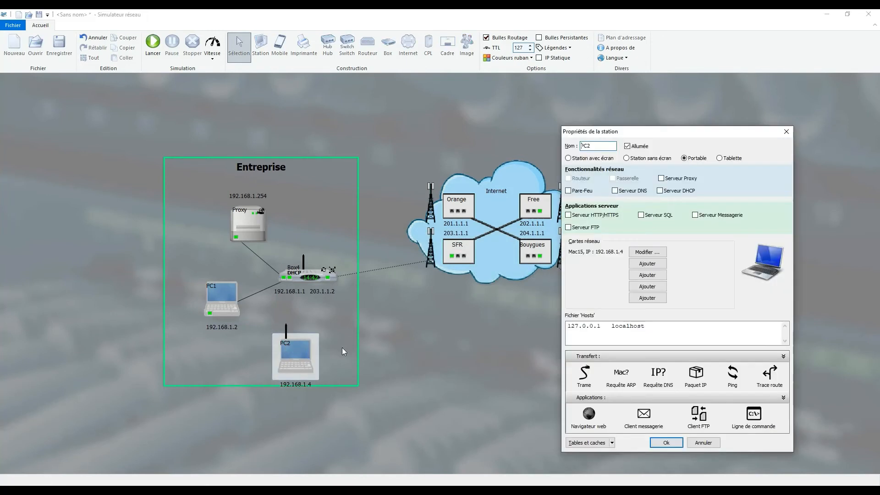
{"action": "left_click", "coordinate": [586, 417]}
{"action": "left_click_drag", "start_coordinate": [474, 247], "coordinate": [448, 214]}
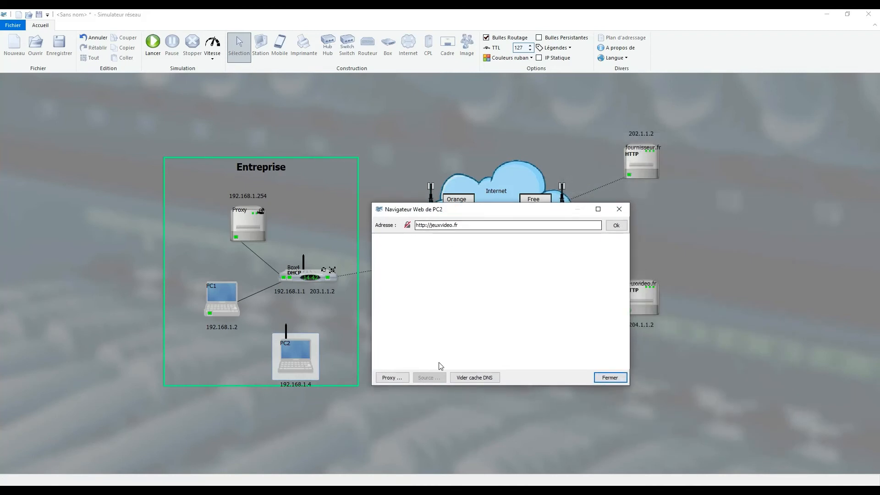
Configure PC2's browser manually to use the proxy at 192.168.1.254 on port 3128.
{"action": "left_click", "coordinate": [392, 378]}
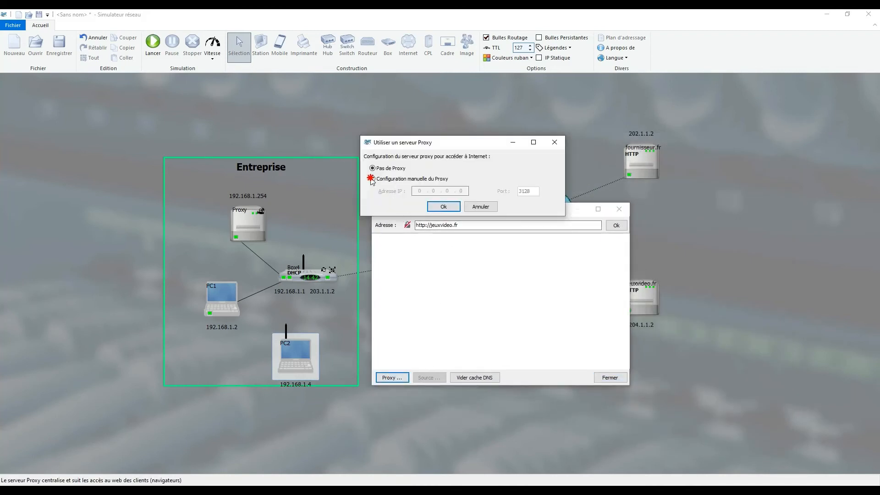
{"action": "left_click", "coordinate": [384, 178]}
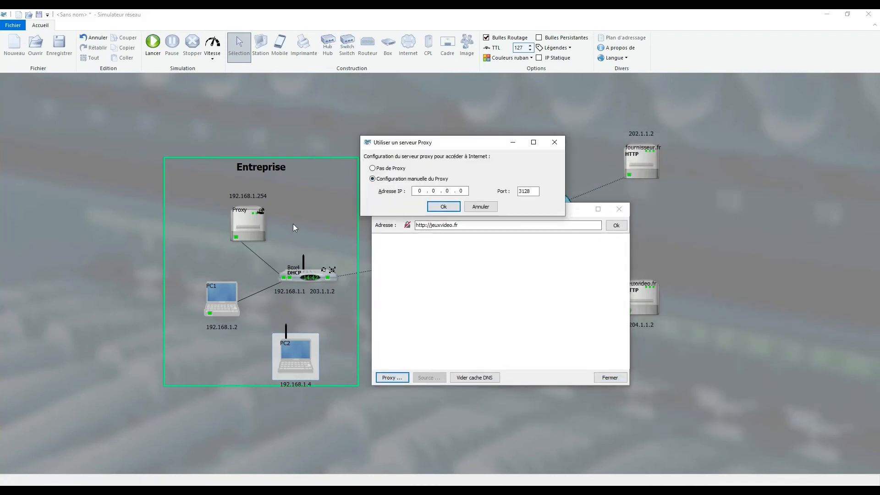
{"action": "left_click", "coordinate": [443, 206]}
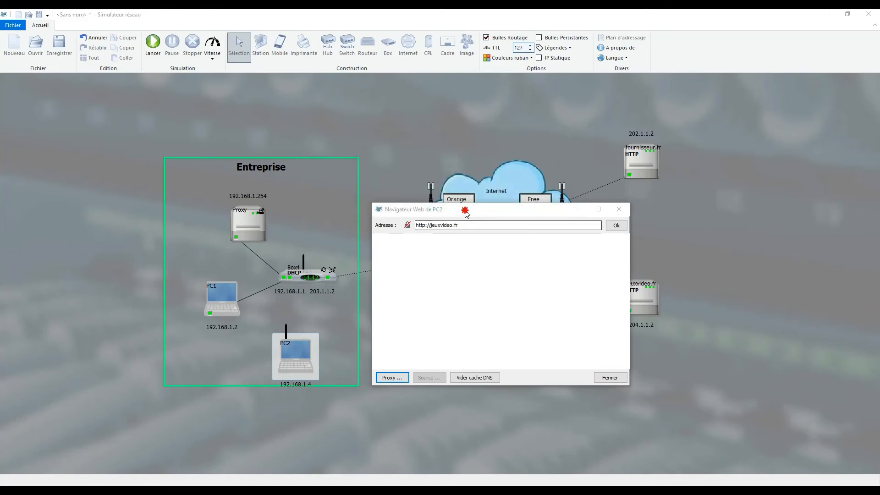
{"action": "left_click_drag", "start_coordinate": [465, 211], "coordinate": [490, 254]}
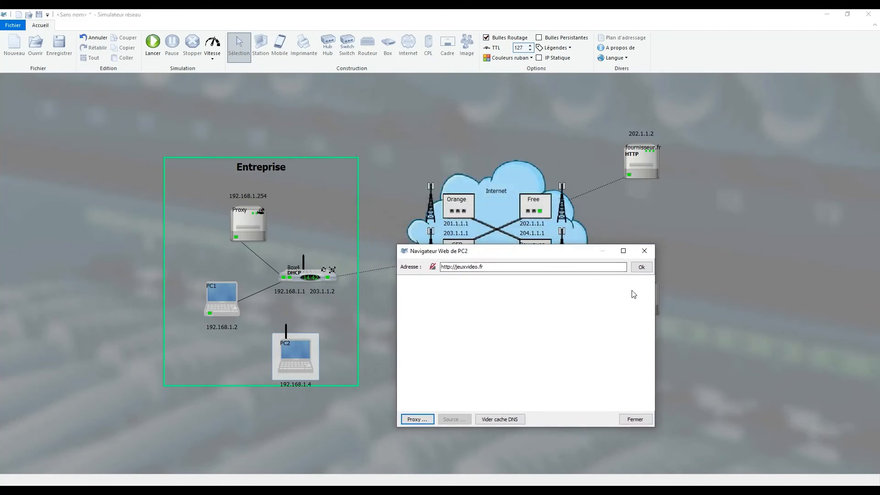
{"action": "left_click", "coordinate": [642, 268]}
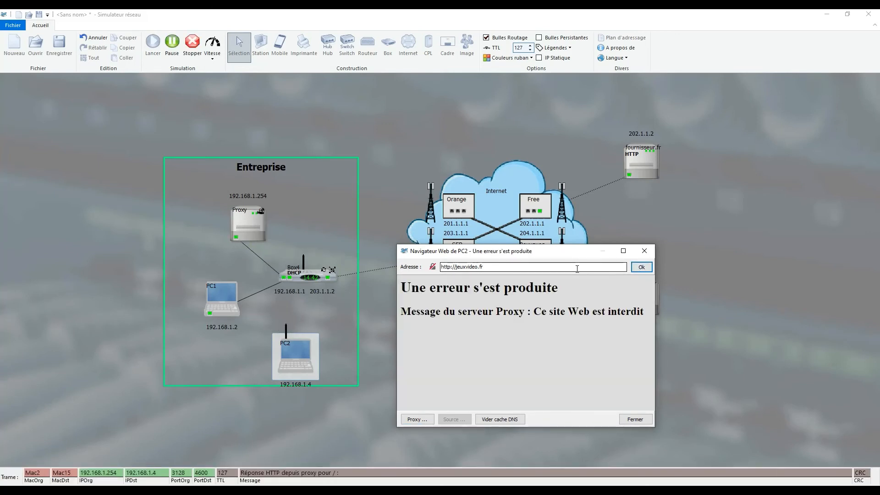
{"action": "left_click_drag", "start_coordinate": [486, 266], "coordinate": [457, 266]}
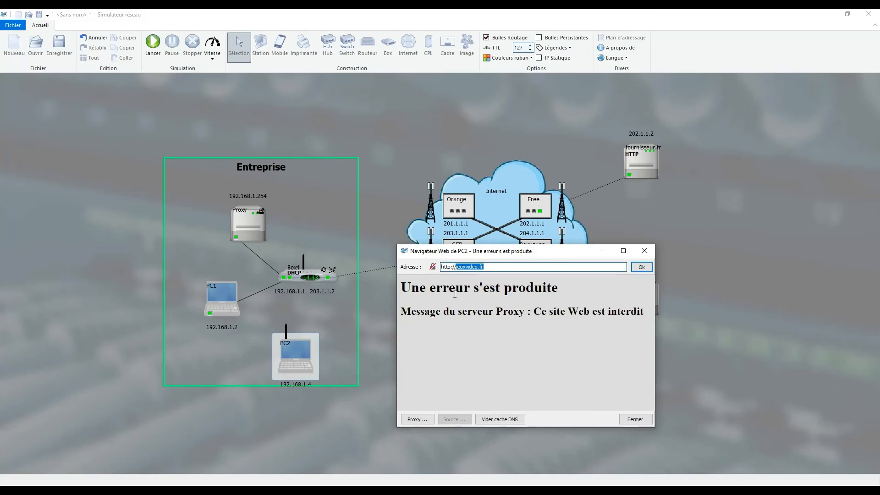
{"action": "type", "text": "fournisseur"}
{"action": "left_click", "coordinate": [634, 268]}
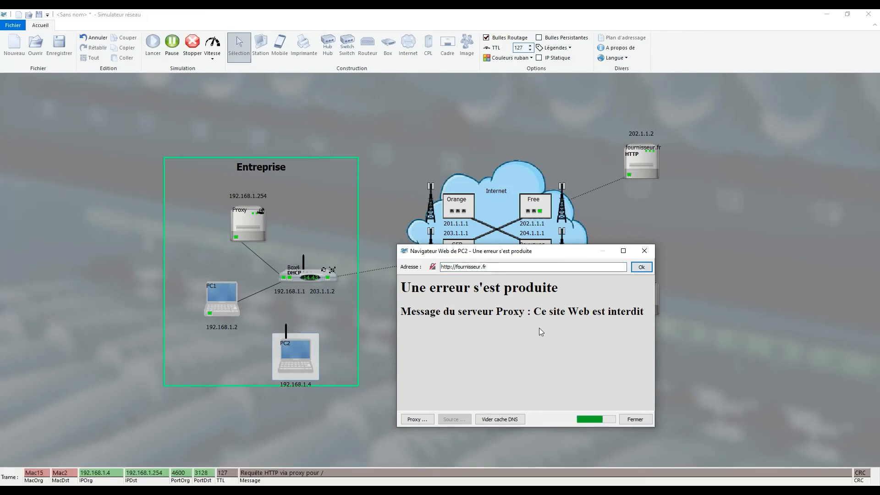